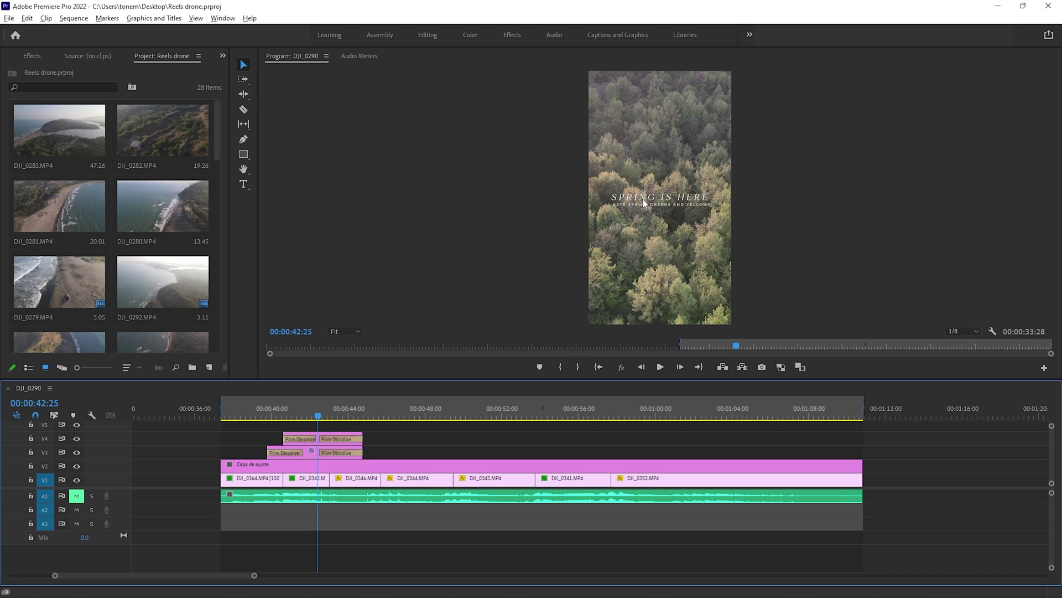
- Switch to the Color workspace to show DJI_0342.MP4's Lumetri basic correction (Temperature 24.4, Exposure 1.0)
left_click(473, 36)
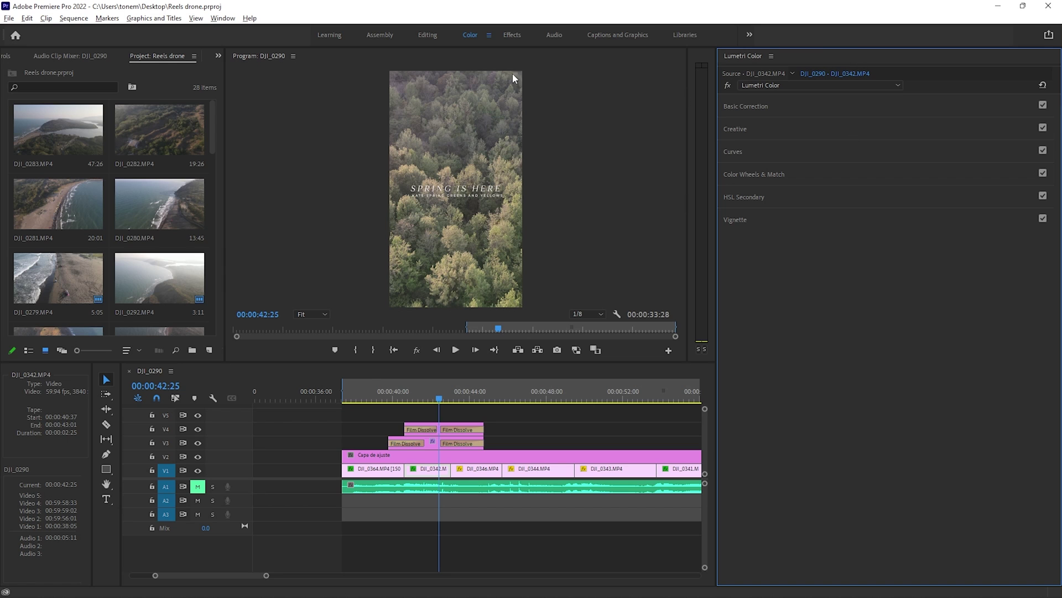
left_click(223, 18)
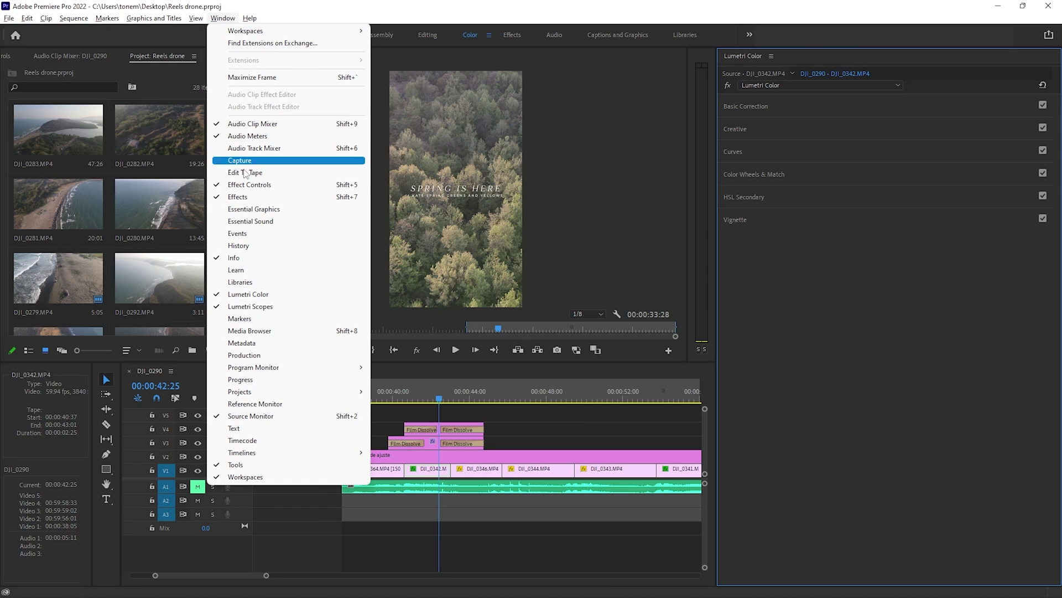
left_click(870, 296)
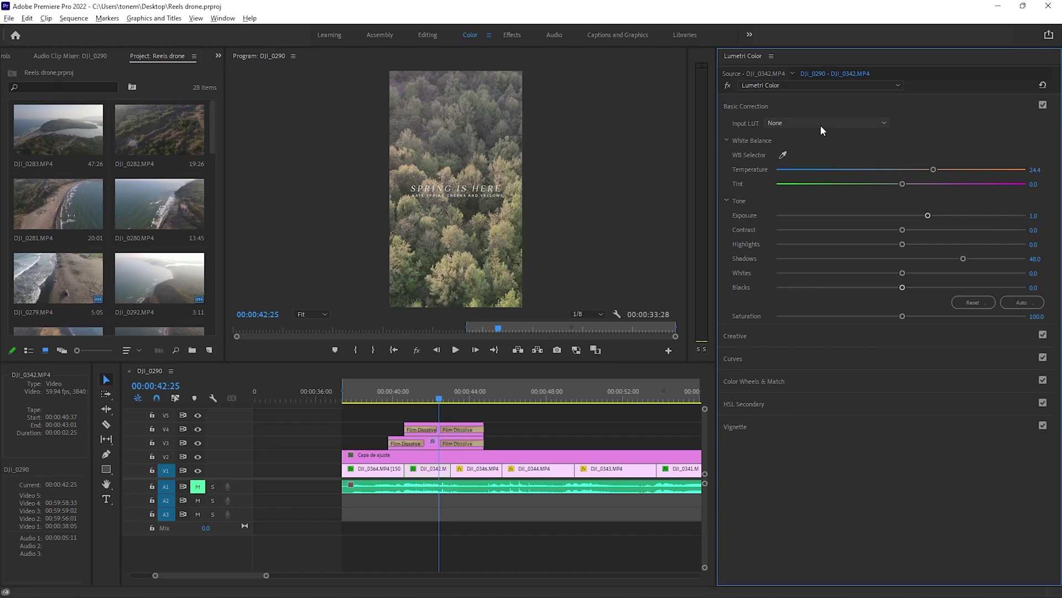
- Expand Creative and browse the built-in Look list, leaving the Look at None
left_click(767, 336)
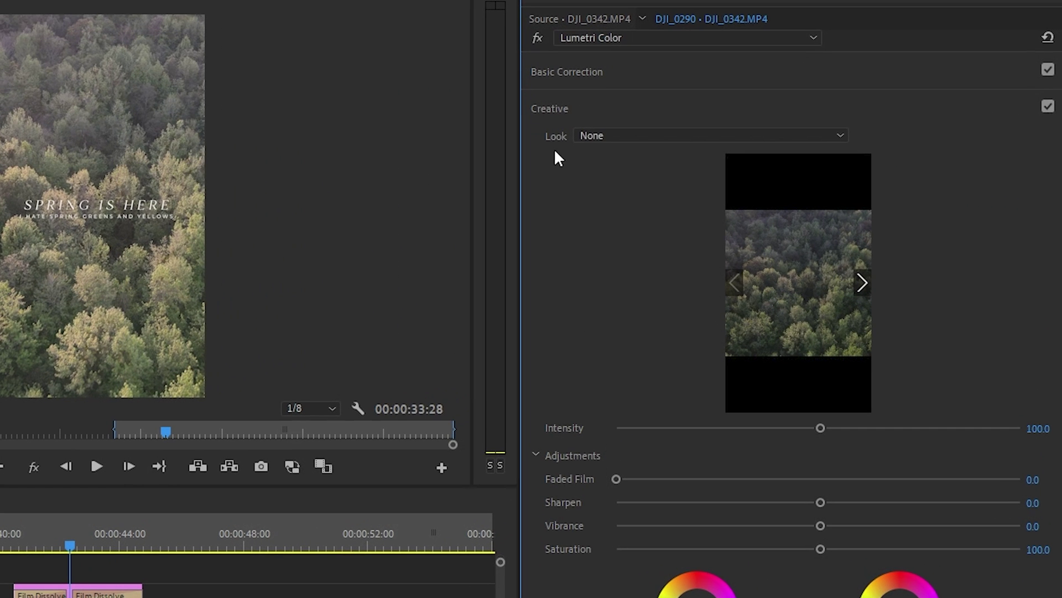
left_click(817, 136)
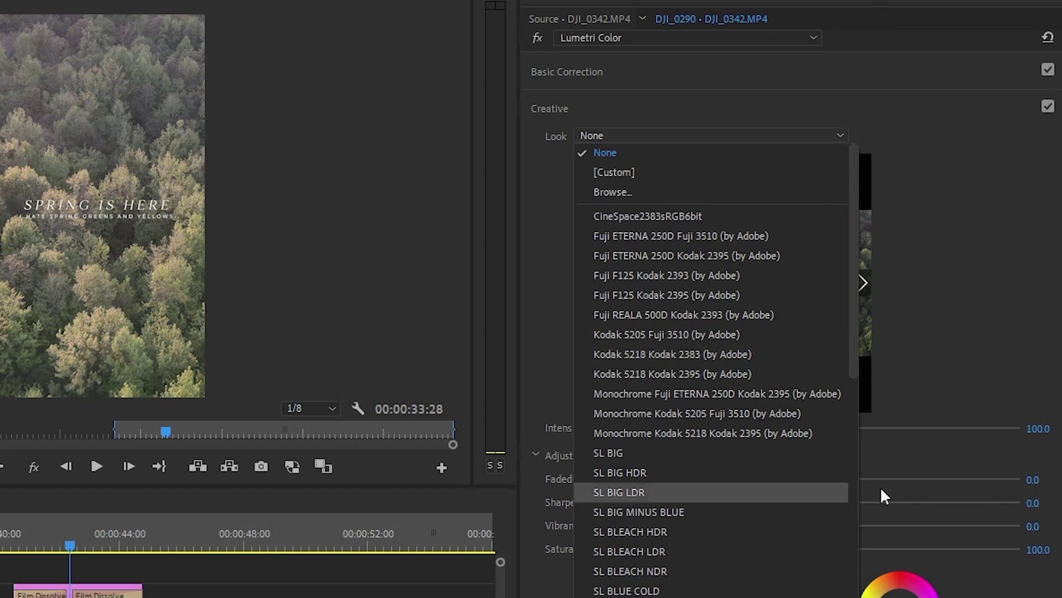
left_click(1009, 253)
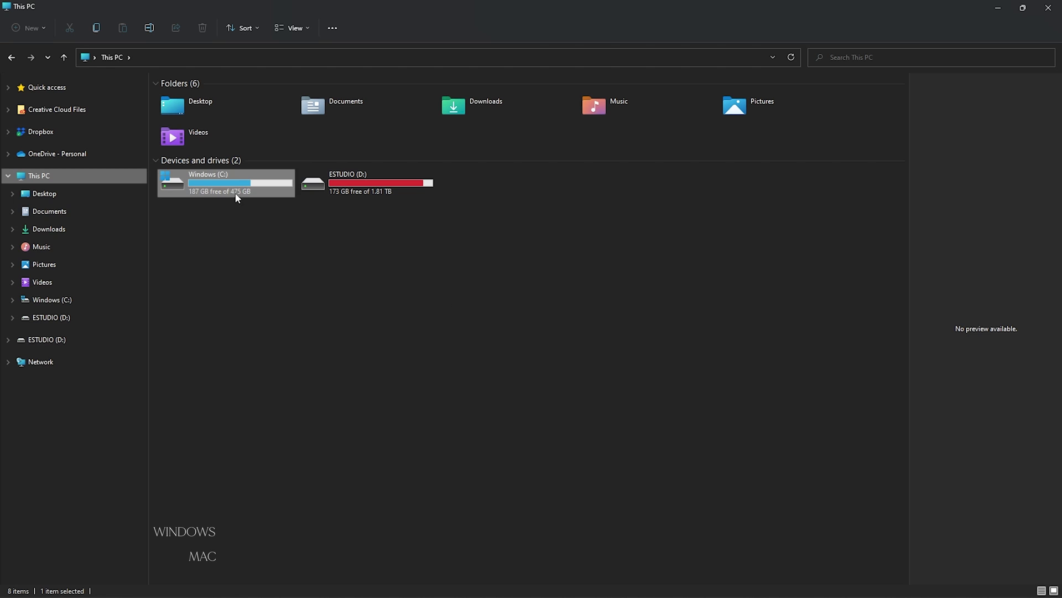
- Navigate through Windows (C:) > Program Files > Adobe > Common and open the empty LUTs folder
double_click(214, 176)
double_click(217, 167)
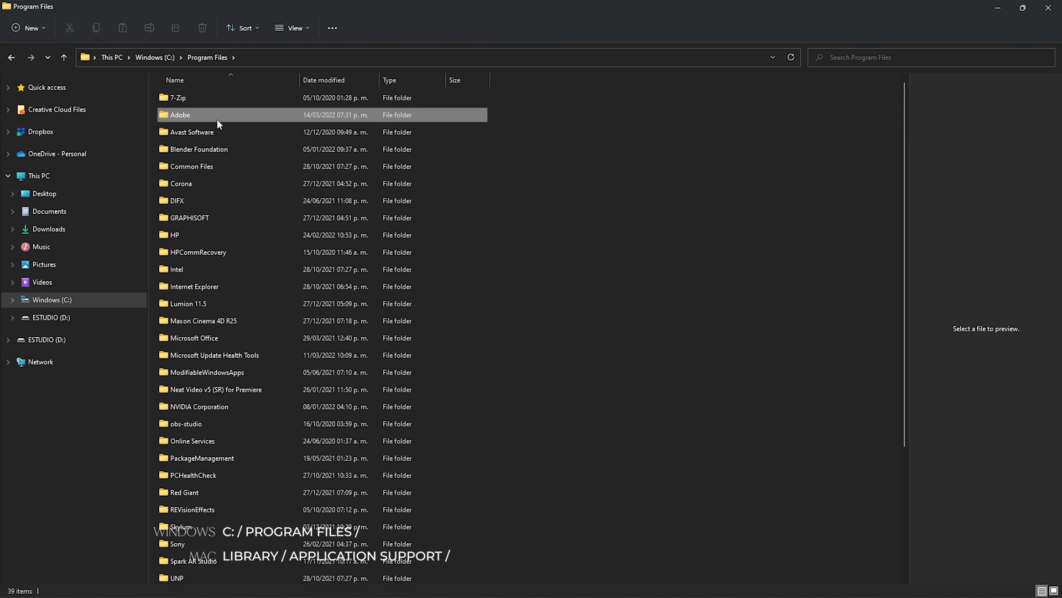
double_click(217, 118)
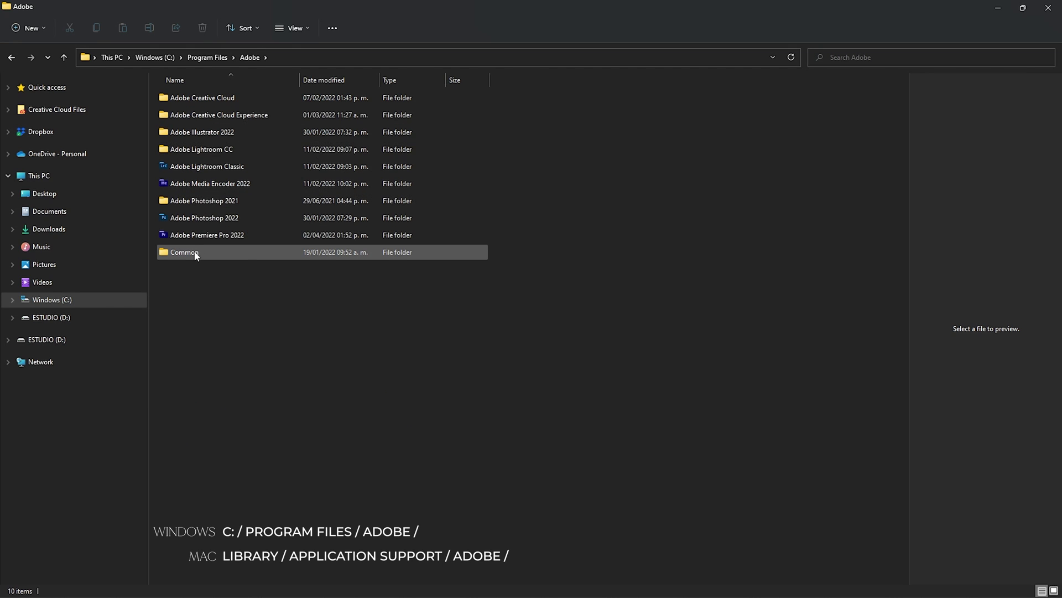
double_click(195, 253)
left_click(220, 102)
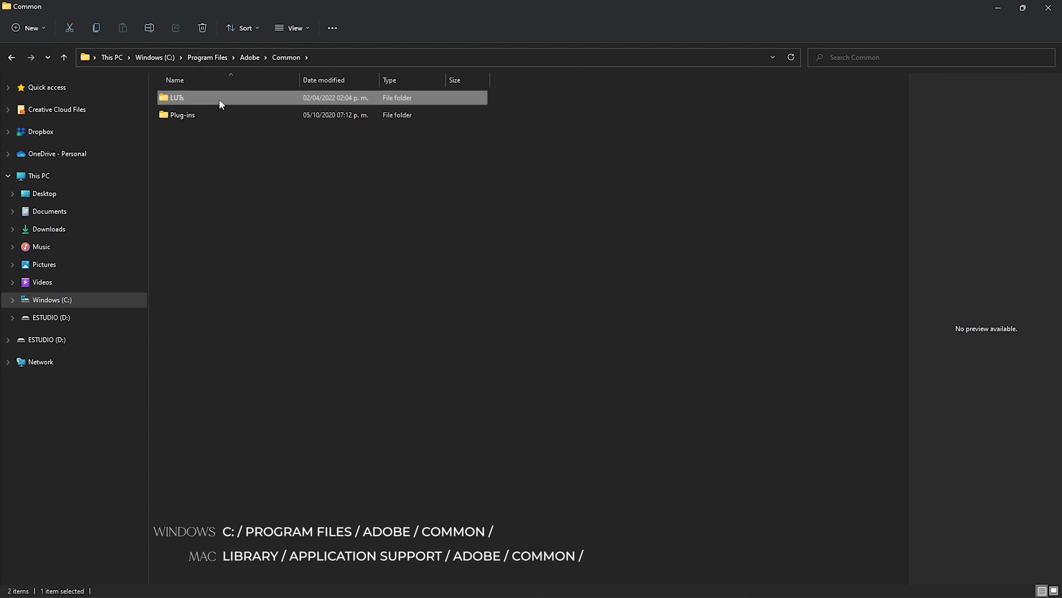
double_click(220, 102)
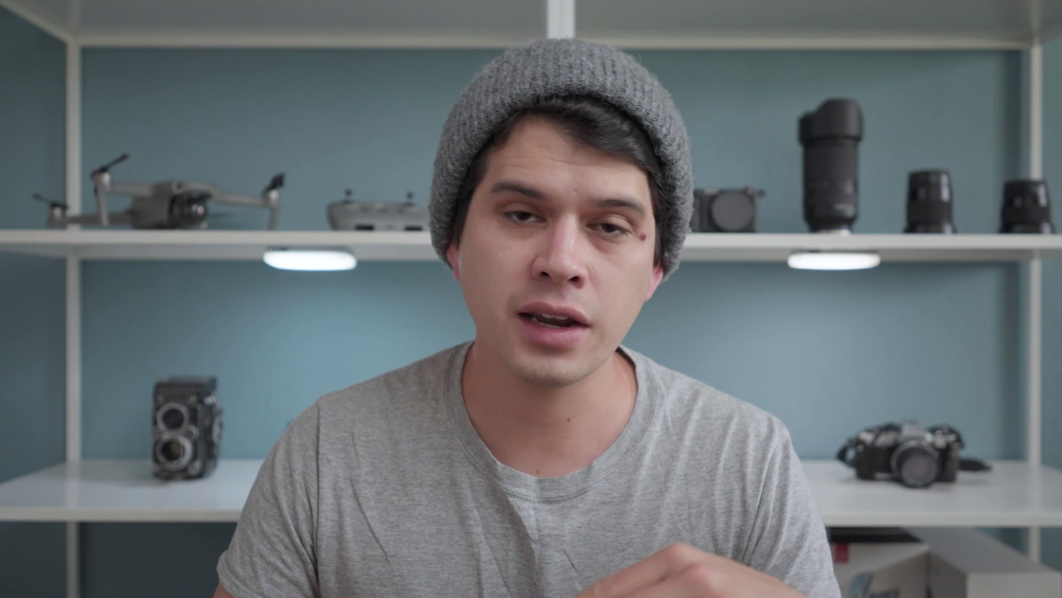
- Create a folder named Creative inside LUTs, granting administrator permission
right_click(330, 179)
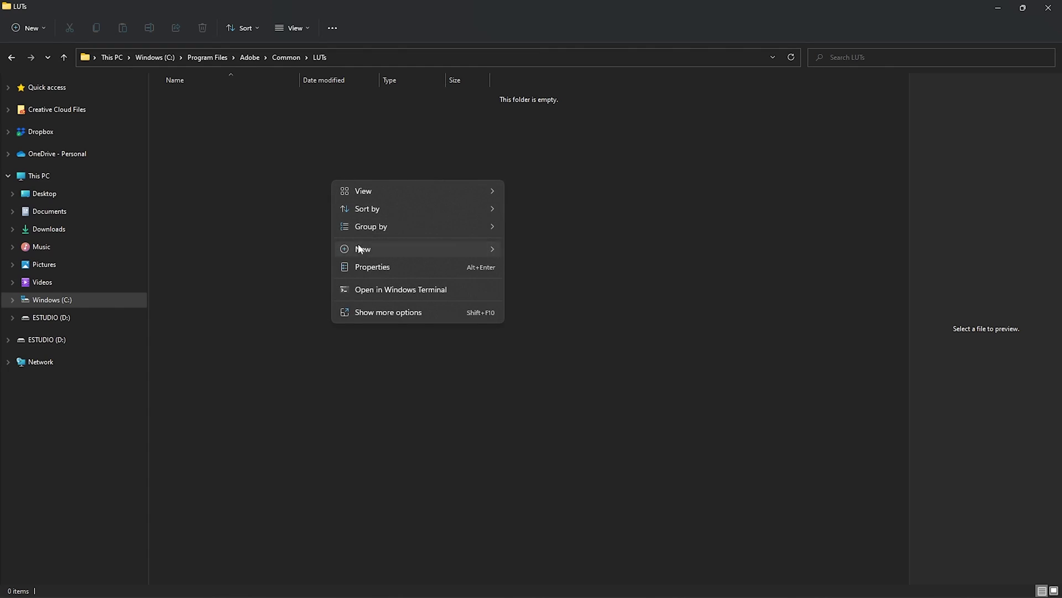
left_click(510, 252)
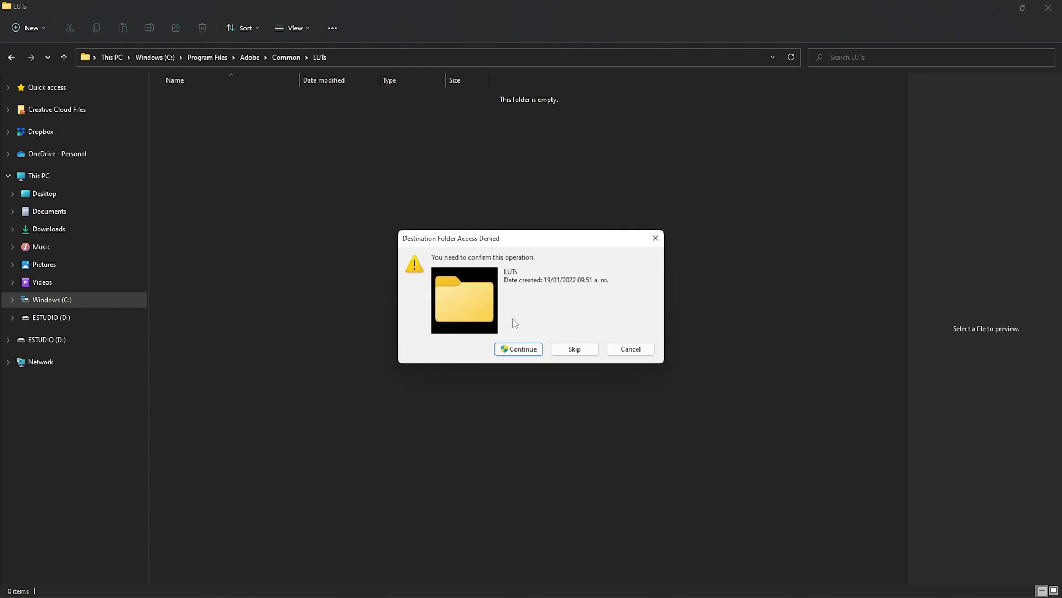
left_click(514, 348)
type("Creative")
left_click(486, 166)
- Start a second new folder inside LUTs
right_click(250, 165)
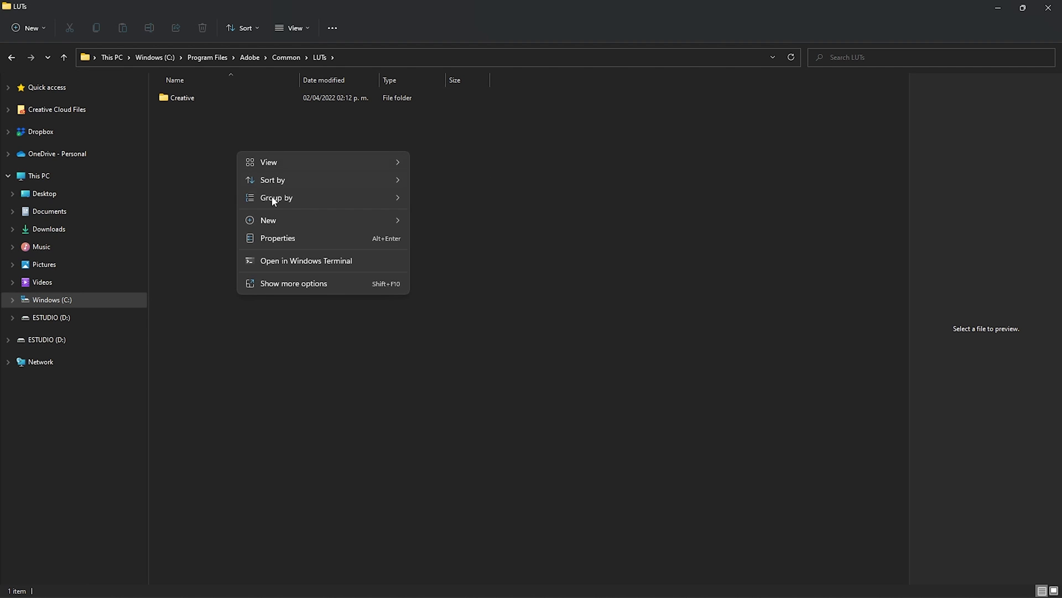
mouse_move(291, 218)
left_click(495, 209)
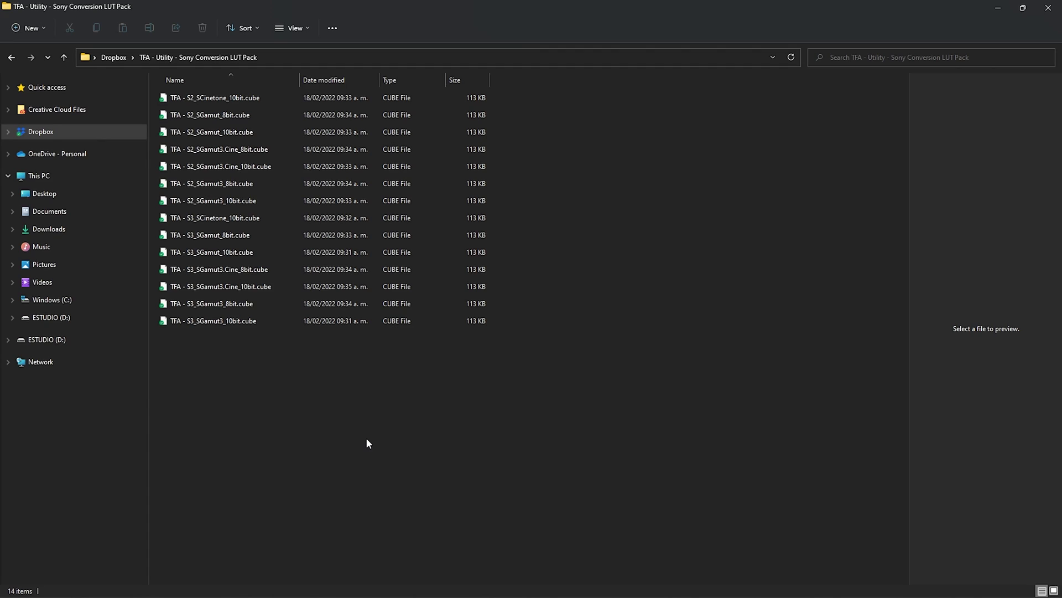
- Copy the 14 Sony conversion .cube LUTs and paste them into LUTs\Technical
left_click_drag(367, 439, 243, 97)
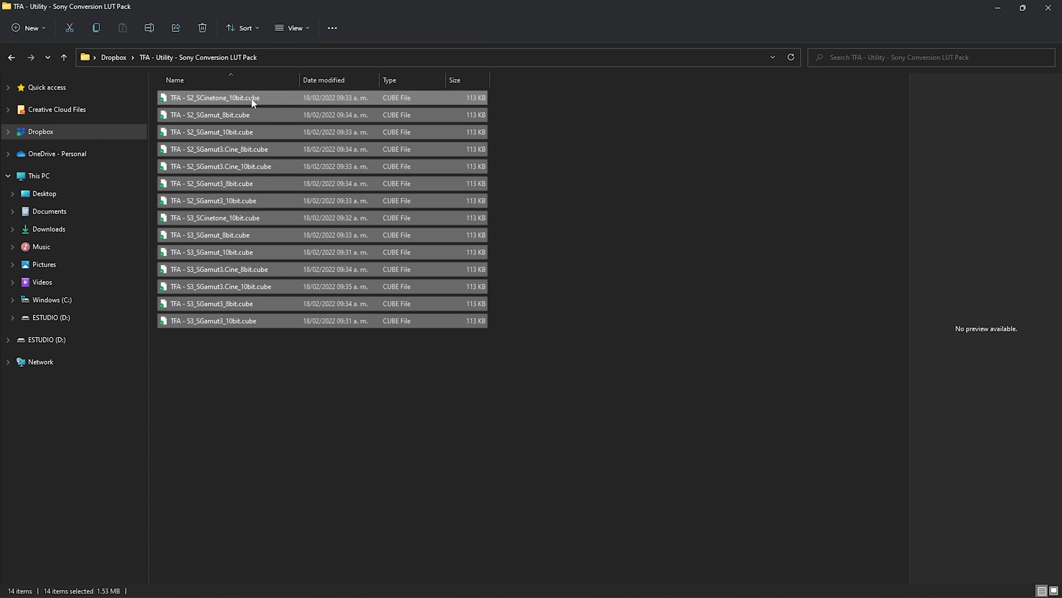
right_click(252, 102)
left_click(284, 104)
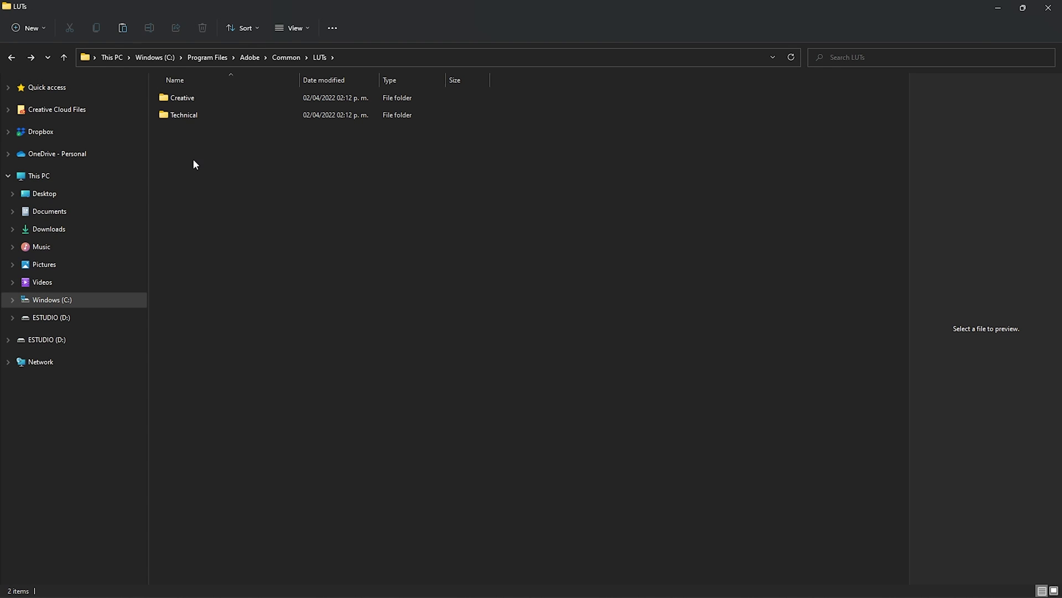
double_click(198, 116)
right_click(240, 155)
left_click(256, 167)
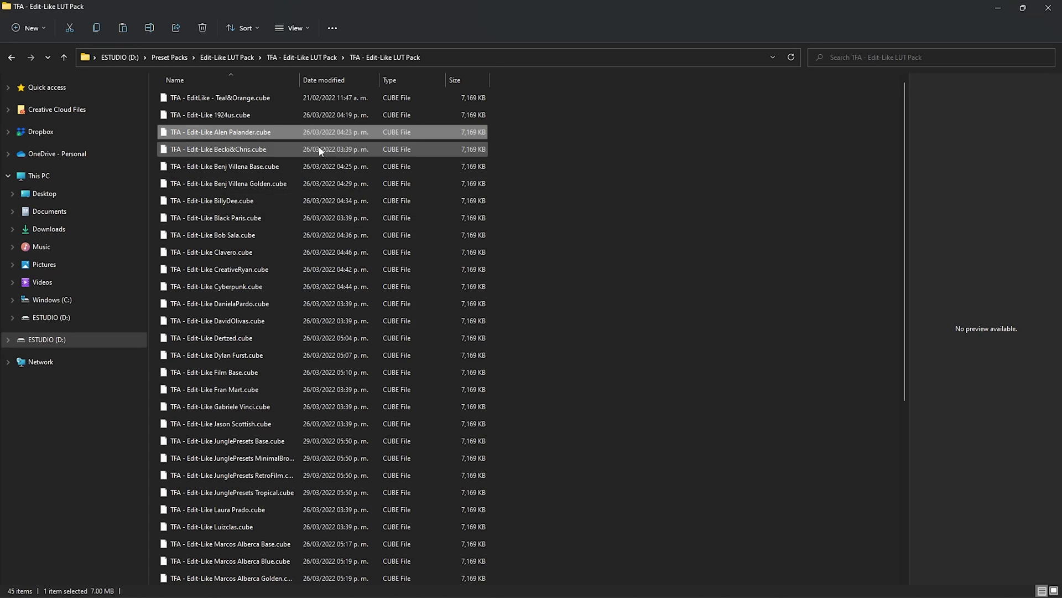
- Copy all the creative .cube LUT files and paste them into the LUTs\Creative folder
key("ctrl+a")
right_click(313, 155)
left_click(347, 166)
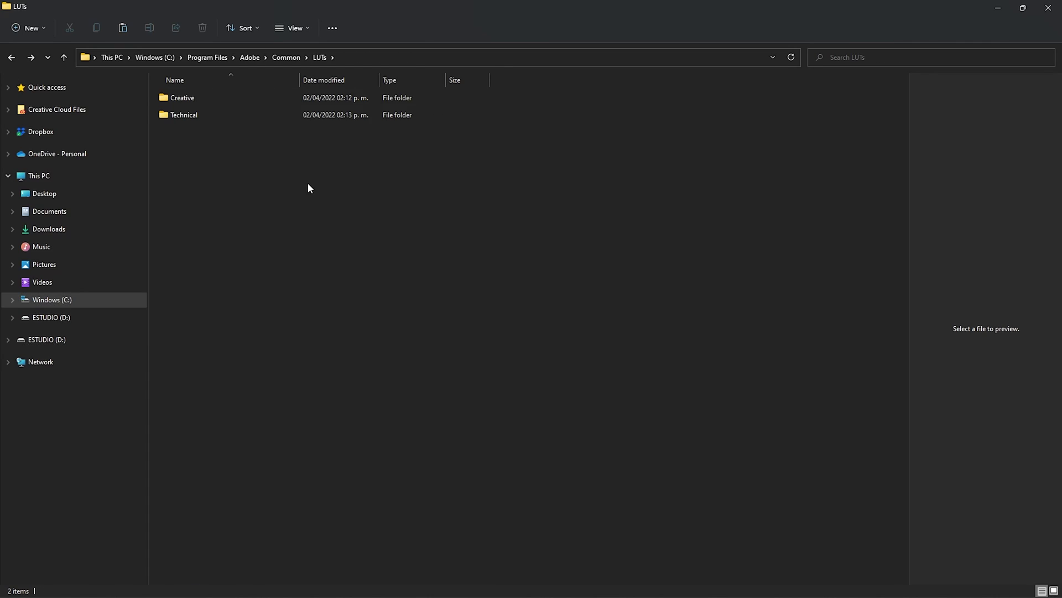
left_click(187, 101)
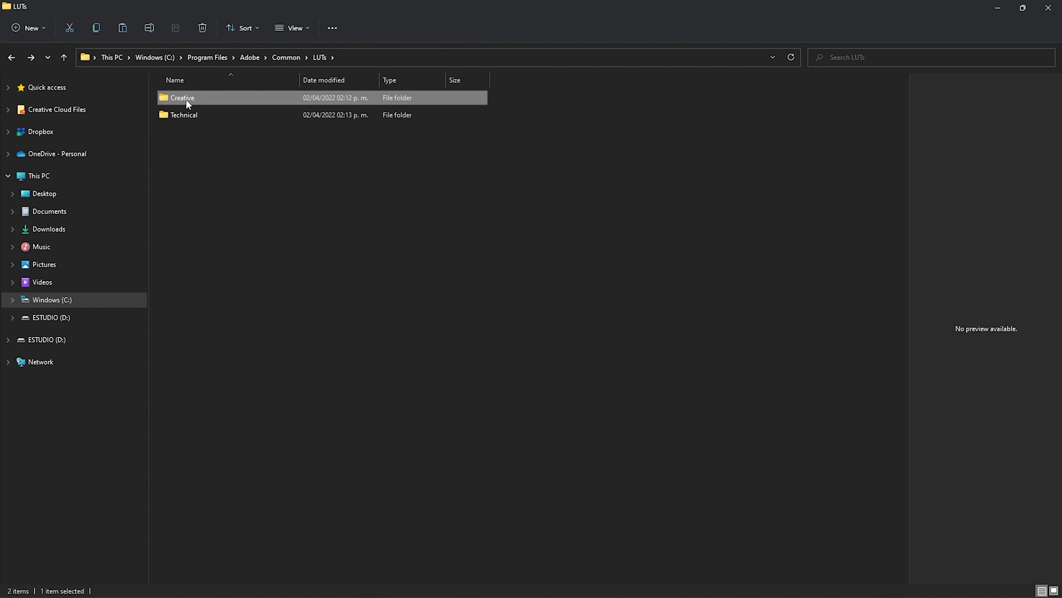
right_click(313, 164)
left_click(330, 175)
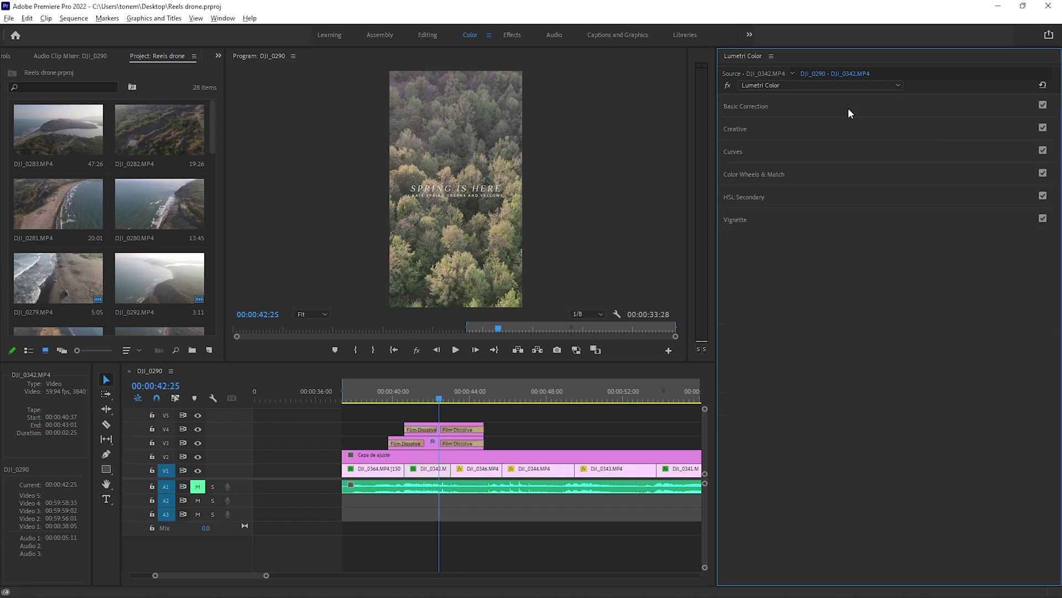
- Check that the TFA Sony conversion LUTs appear in the Input LUT list, leaving it at None
left_click(848, 108)
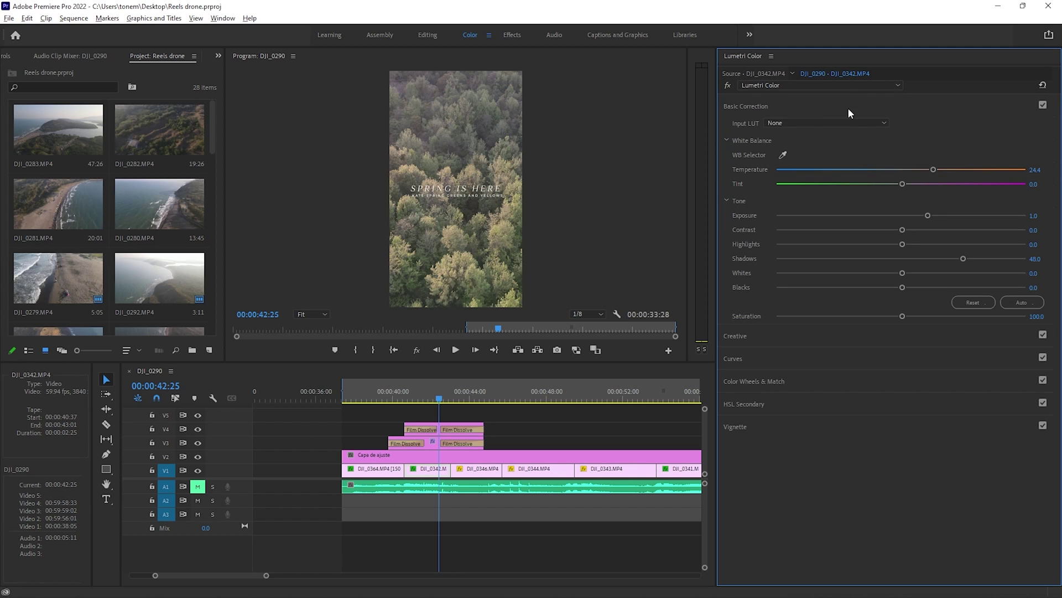
left_click(796, 123)
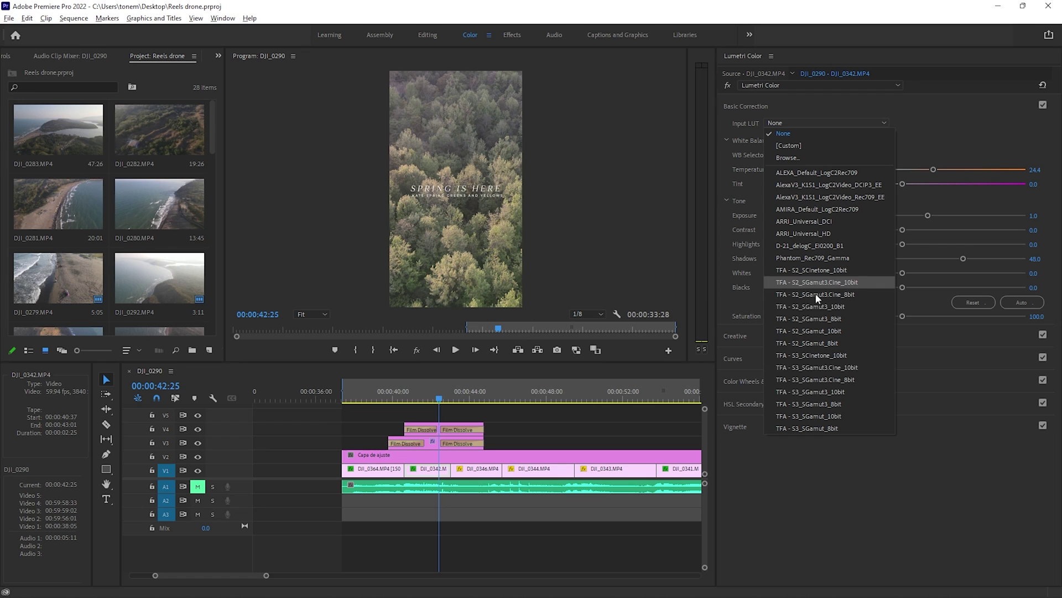
left_click(858, 105)
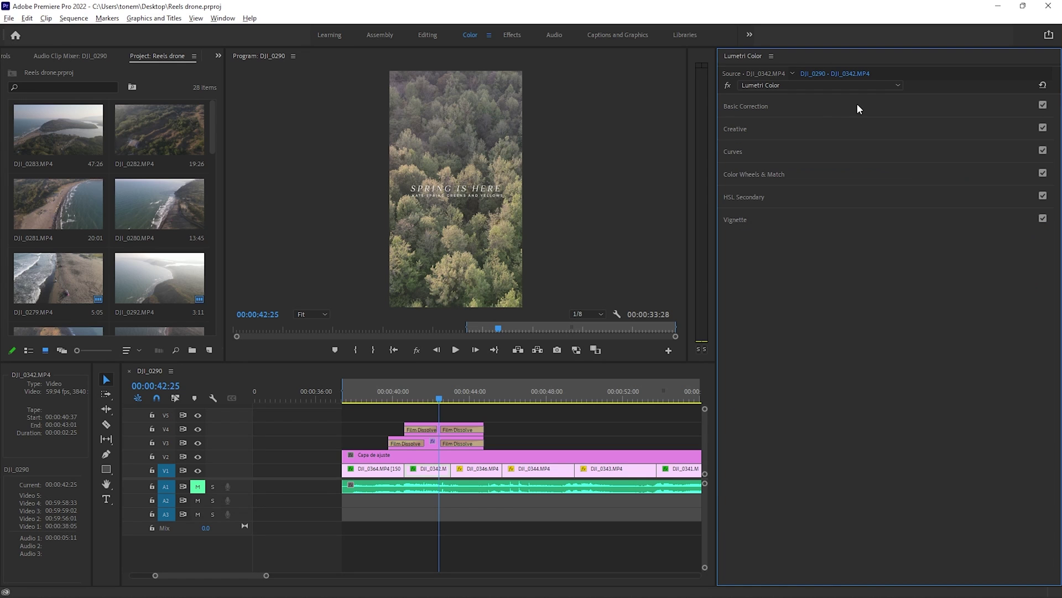
- Expand Creative and scroll through the Look list to find the custom TFA looks
left_click(778, 128)
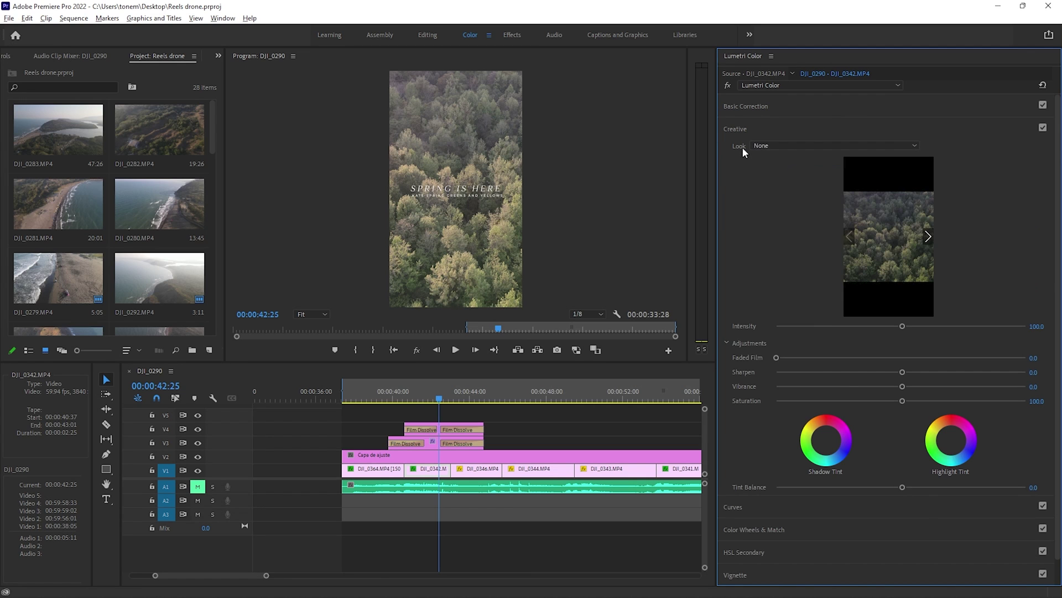
left_click(773, 144)
scroll(872, 277, "down", 10)
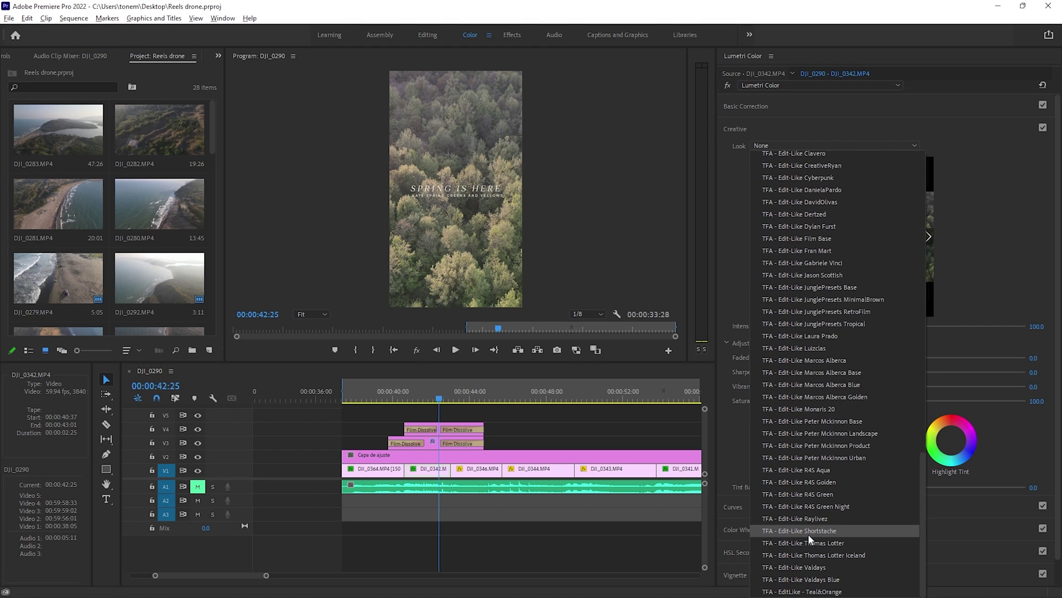
scroll(846, 443, "up", 10)
scroll(843, 393, "down", 10)
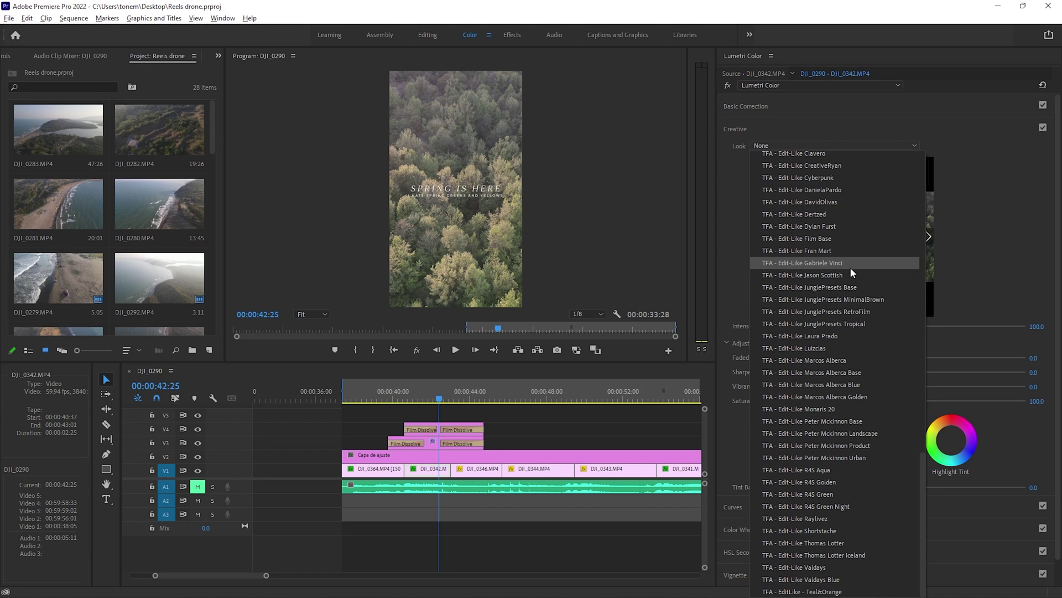
left_click(830, 343)
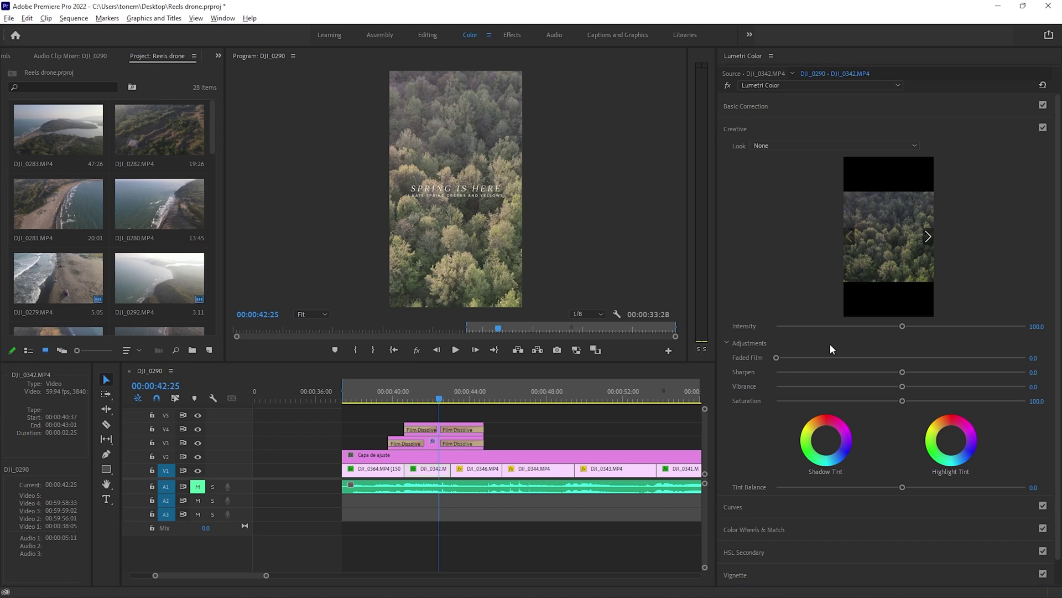
- Apply the TFA - Edit-Like Shortstache look, then try TFA - Edit-Like Alen Palander
left_click(828, 147)
scroll(865, 318, "down", 10)
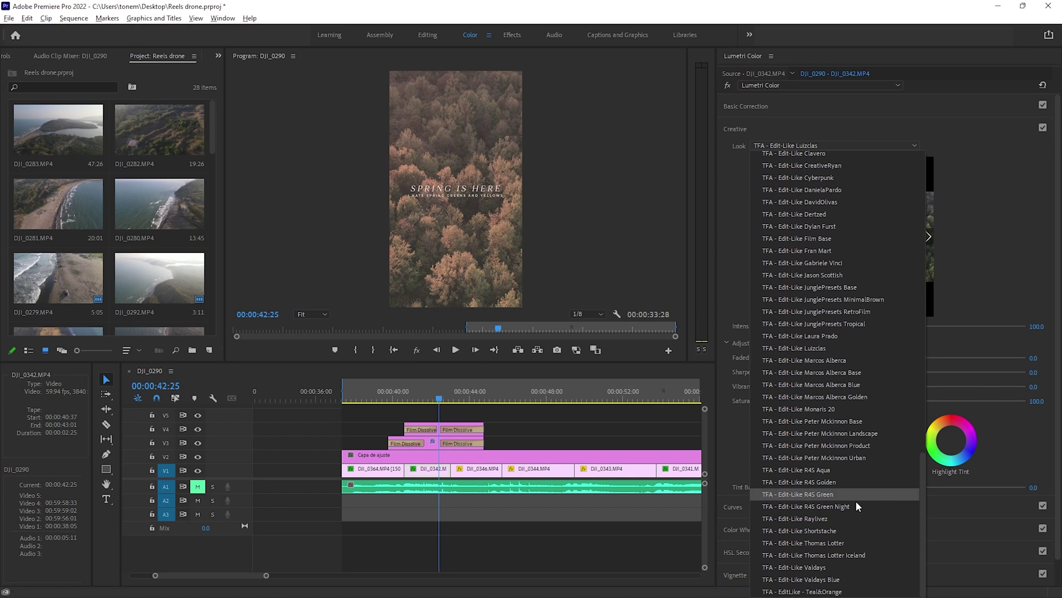
left_click(839, 532)
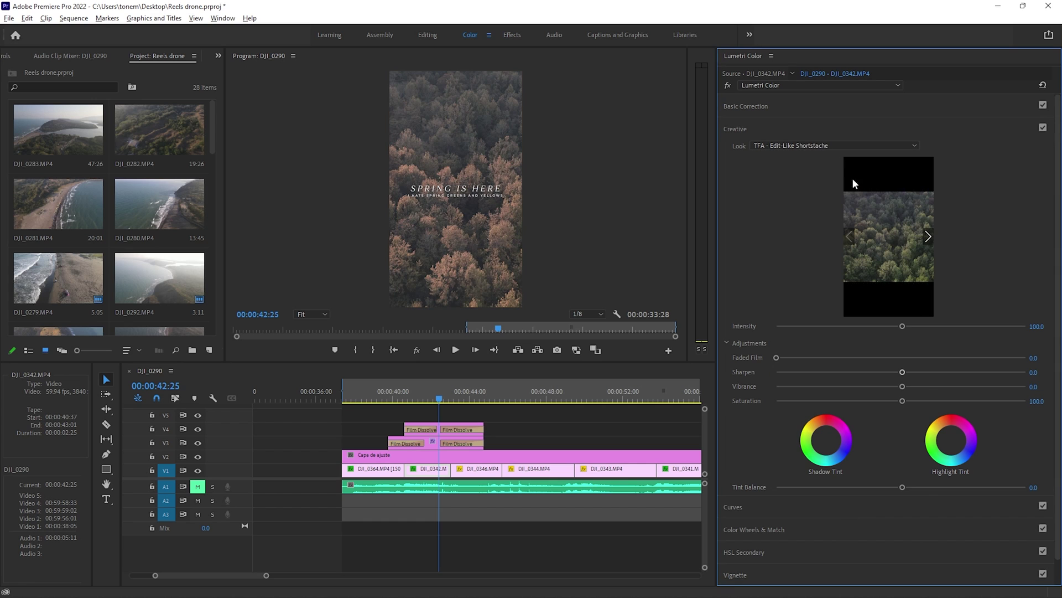
left_click(841, 148)
scroll(865, 379, "down", 10)
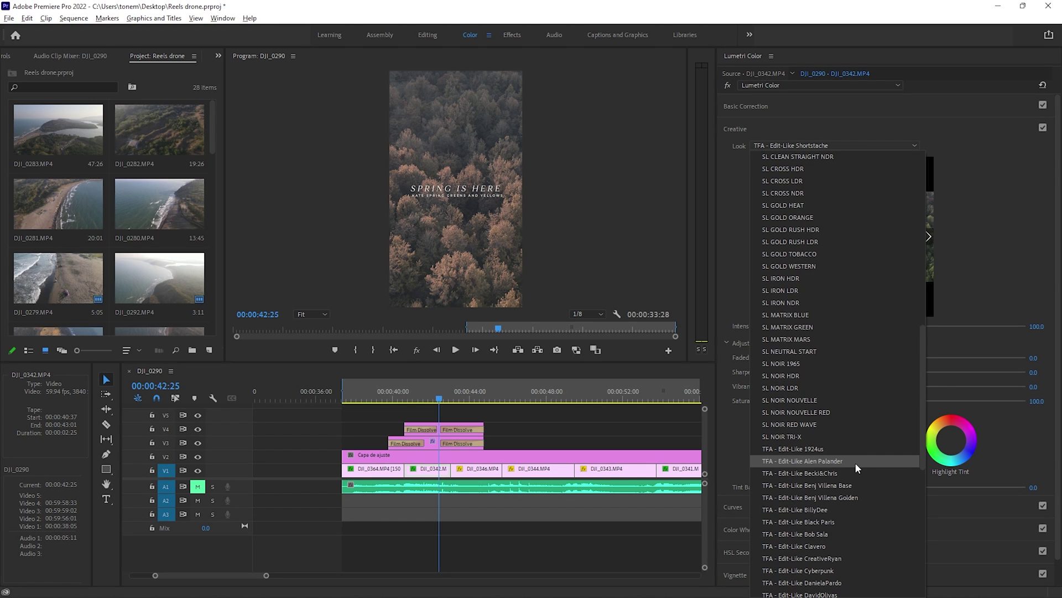
key("Escape")
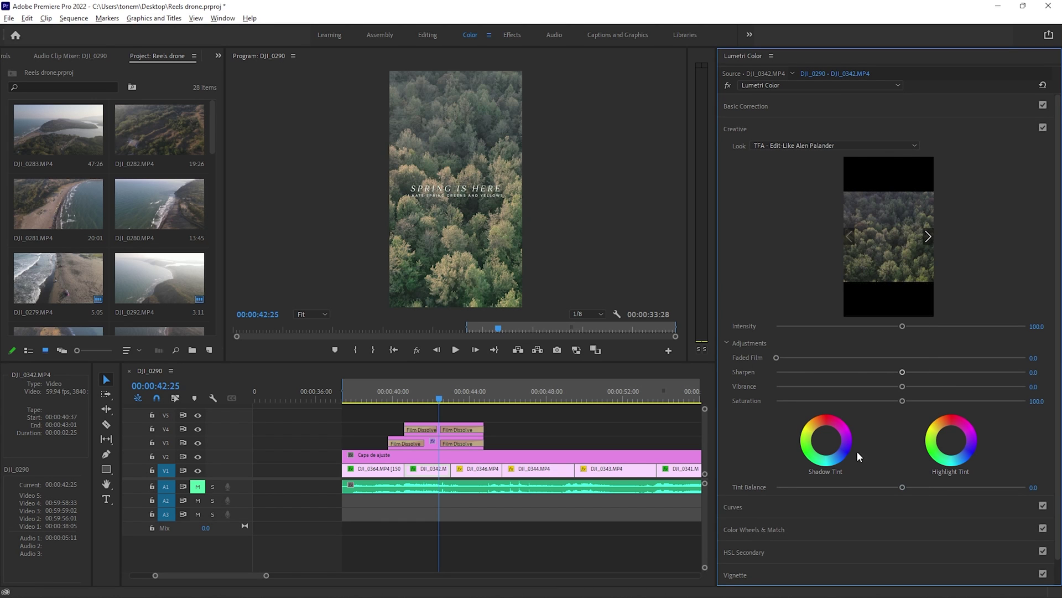